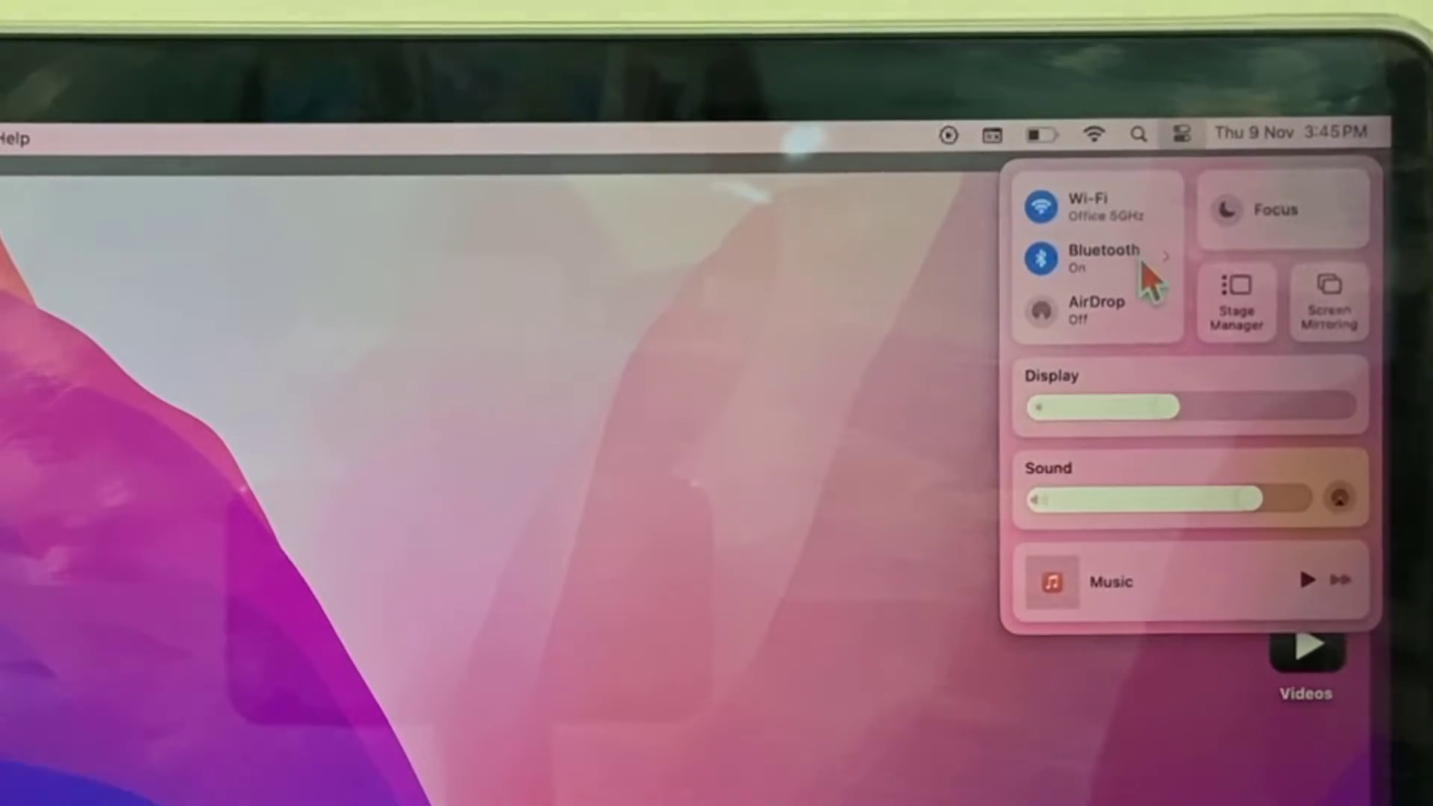
# Connect the Philips SPK7407 mouse from the Bluetooth settings pane
pyautogui.click(1163, 259)
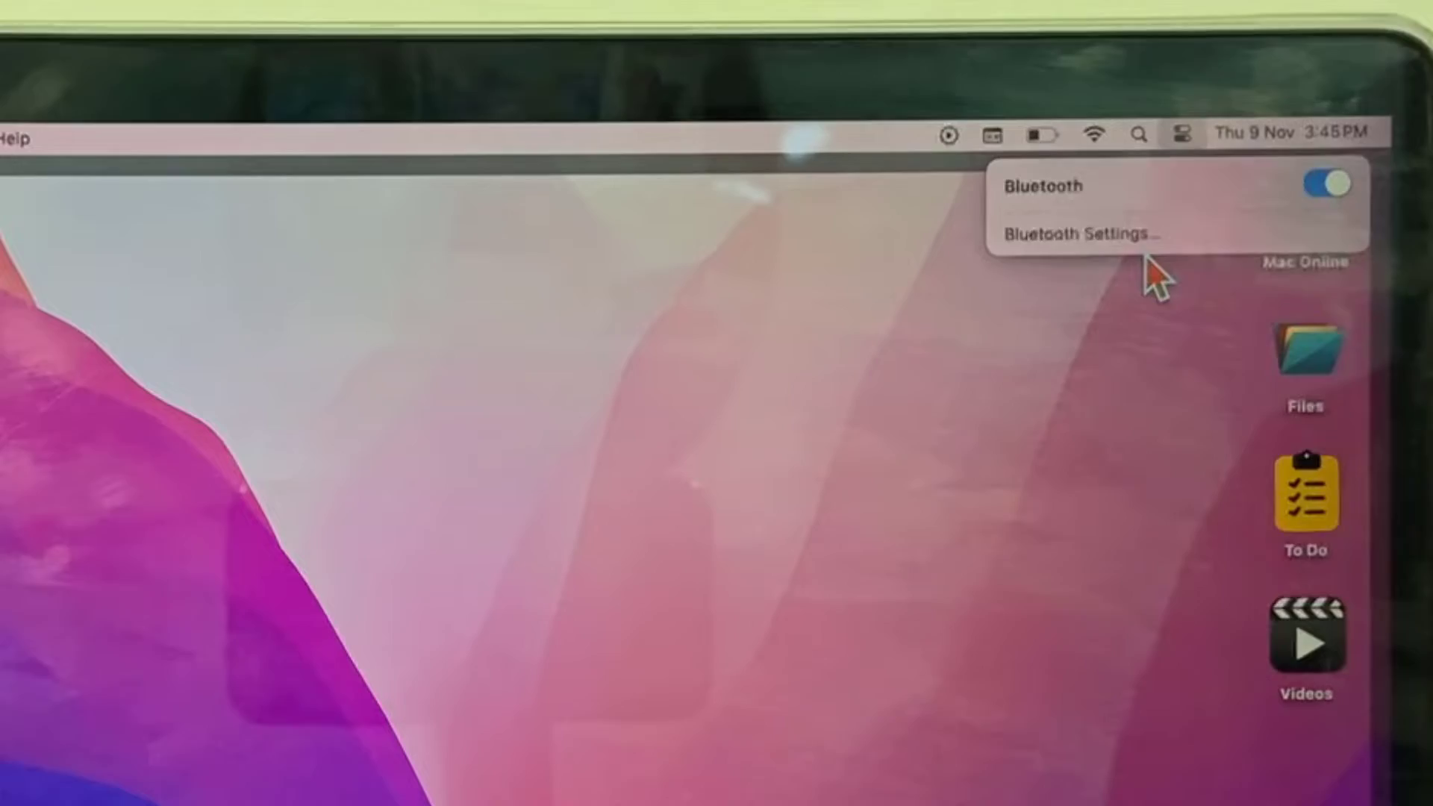
pyautogui.click(1142, 242)
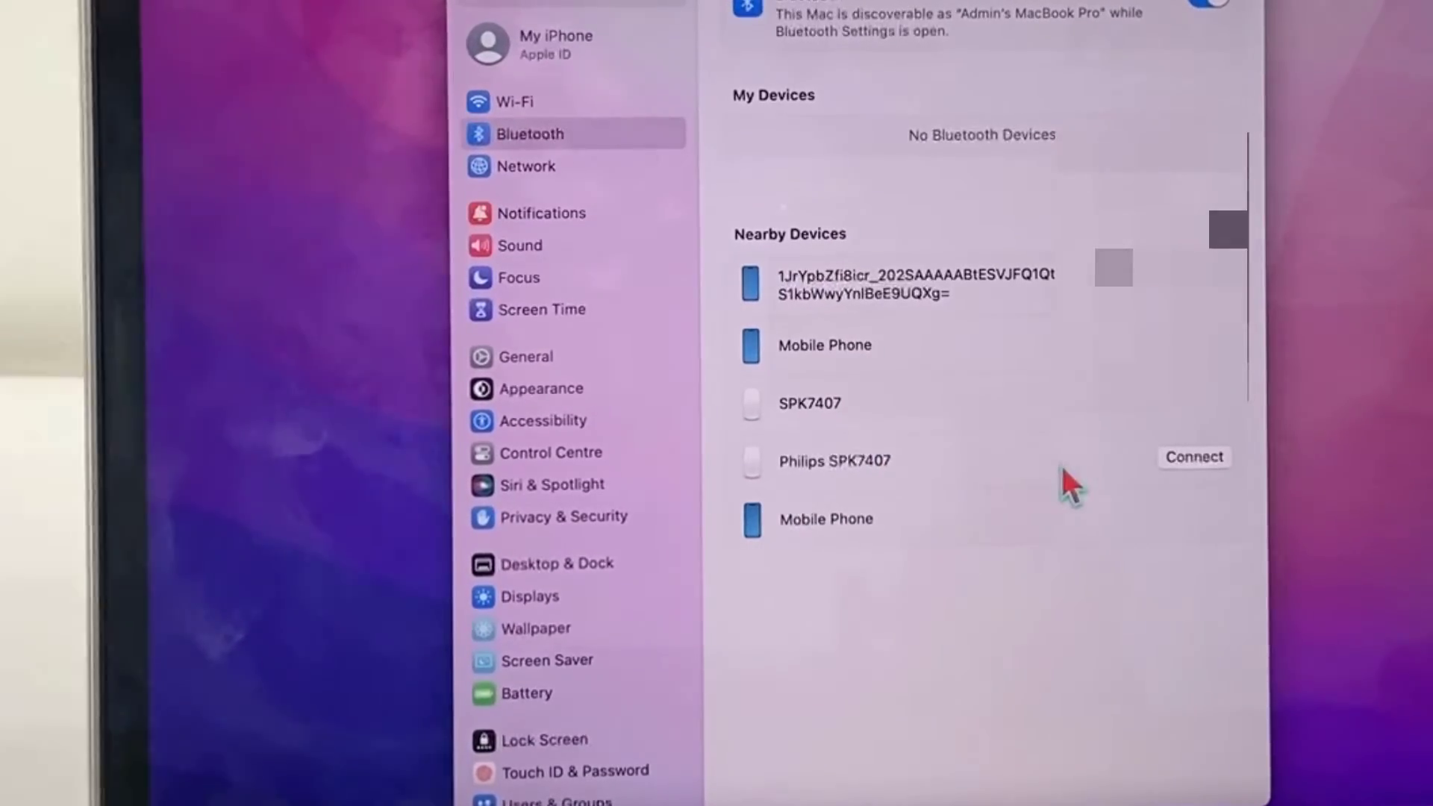
pyautogui.click(1201, 459)
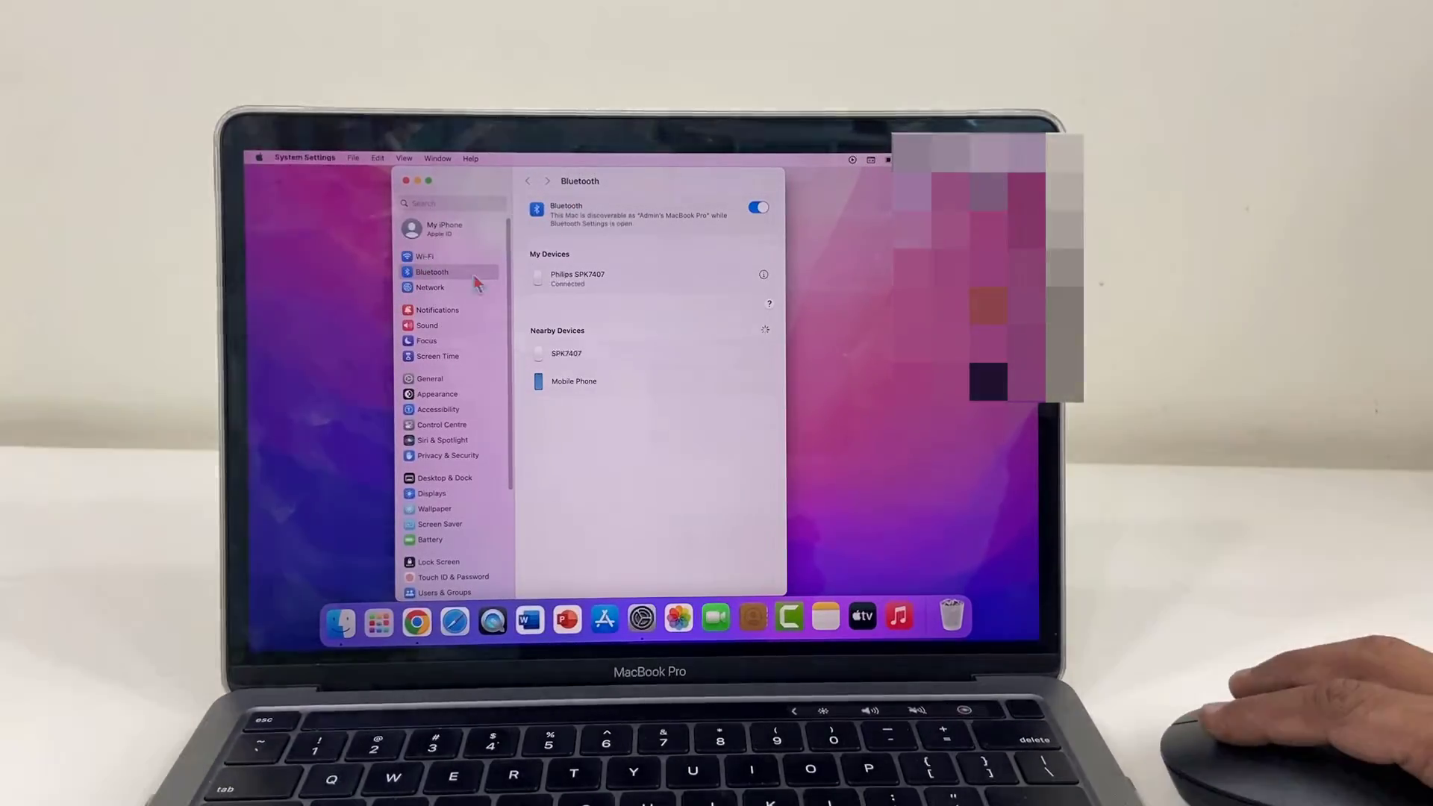
pyautogui.click(404, 181)
pyautogui.rightClick(280, 212)
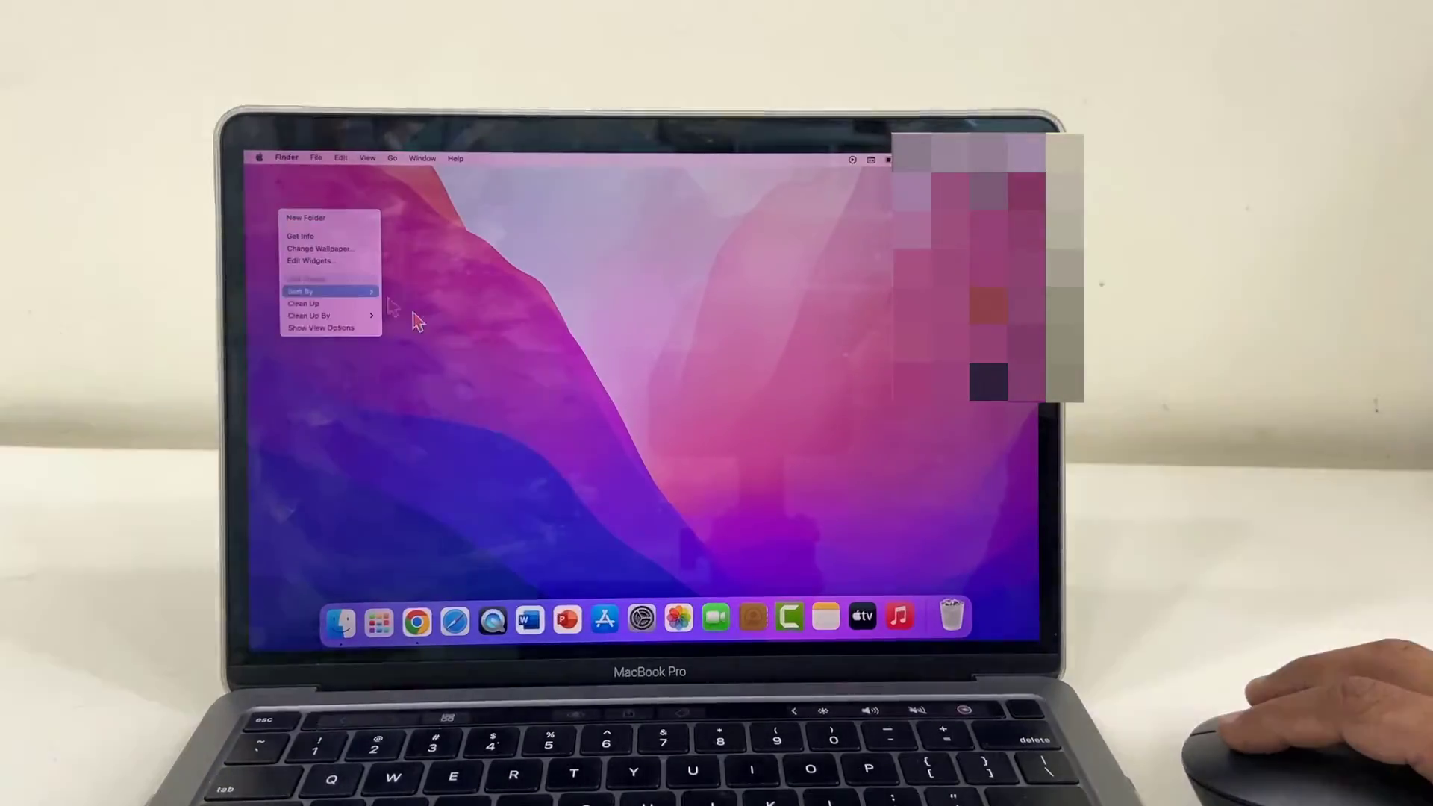
pyautogui.click(415, 322)
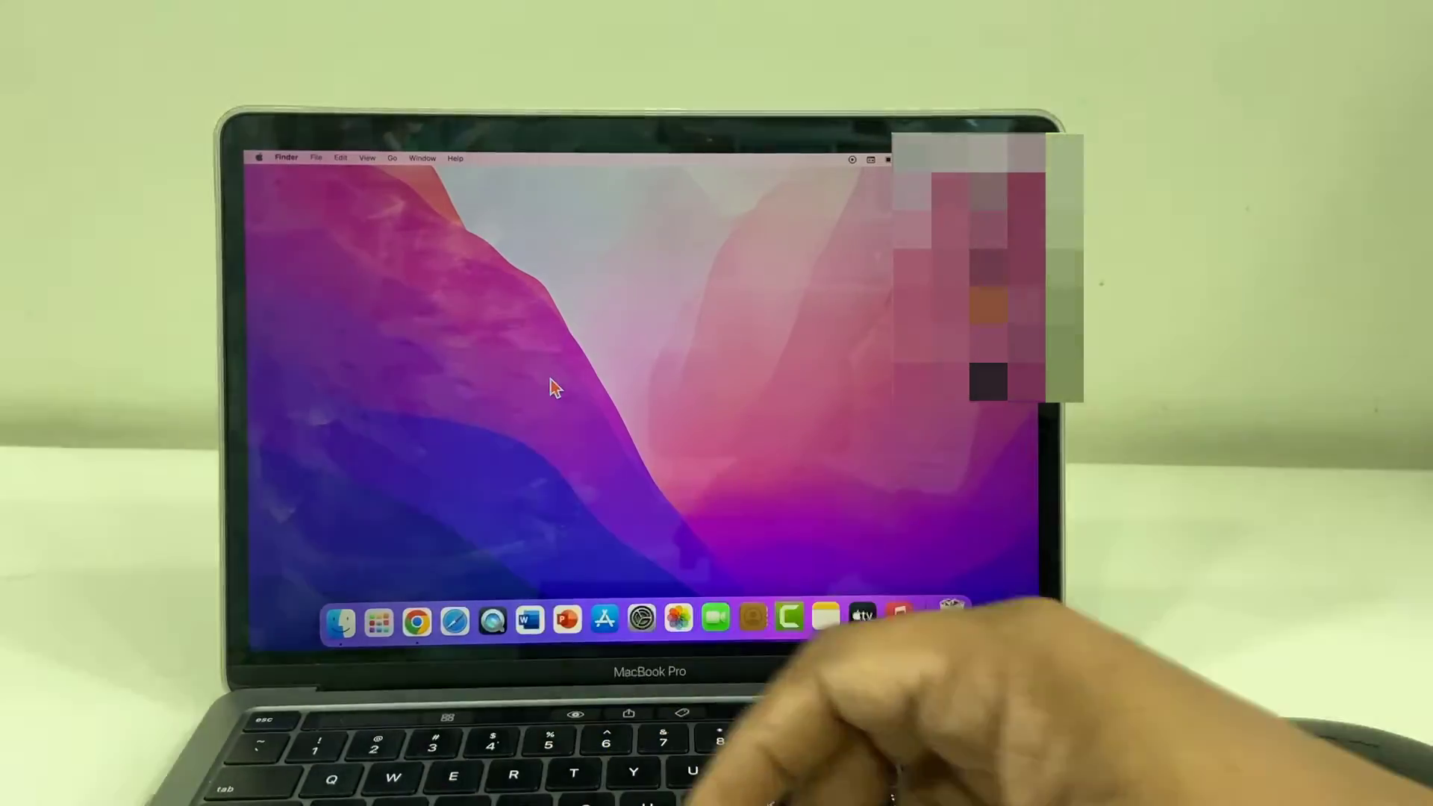
pyautogui.press('space')
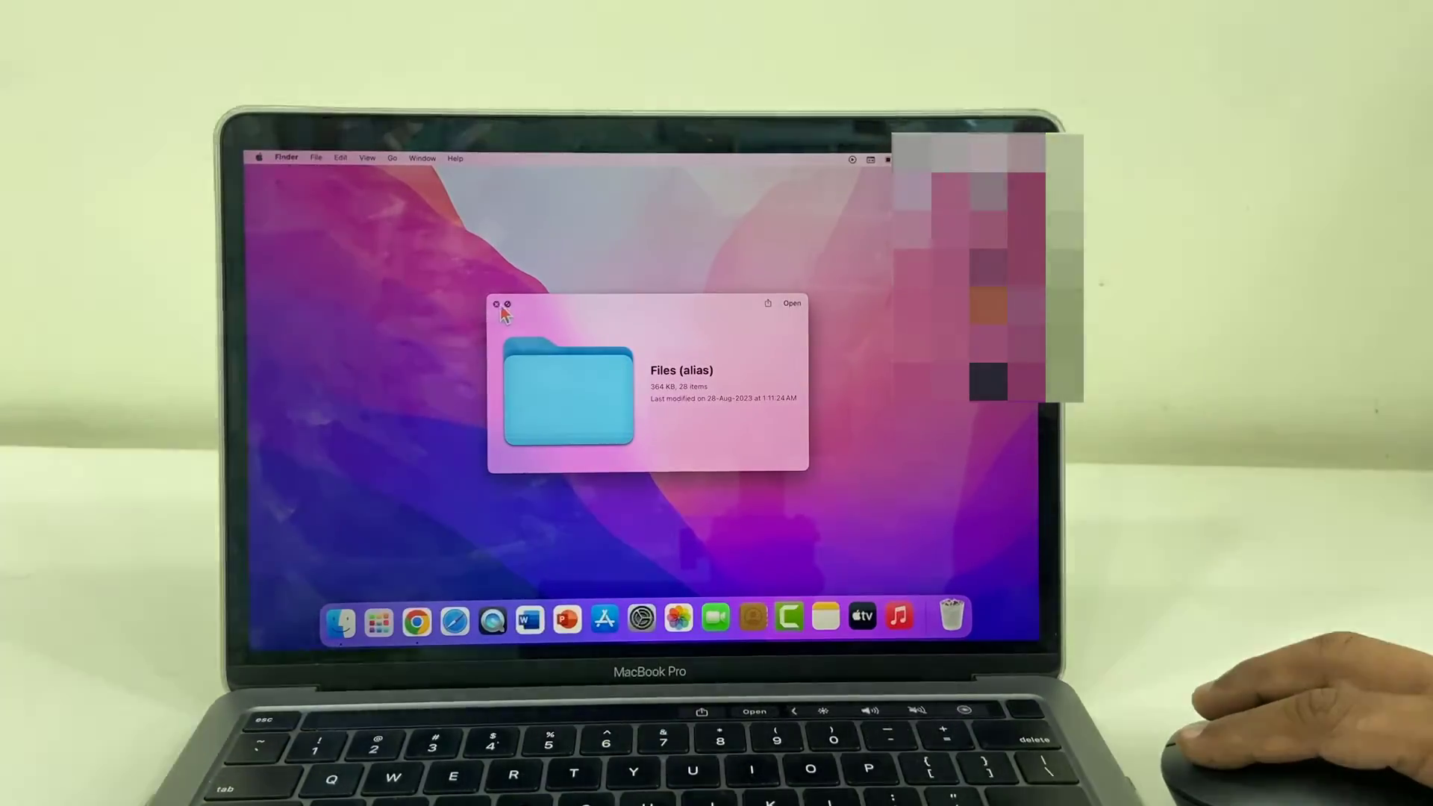
pyautogui.press('space')
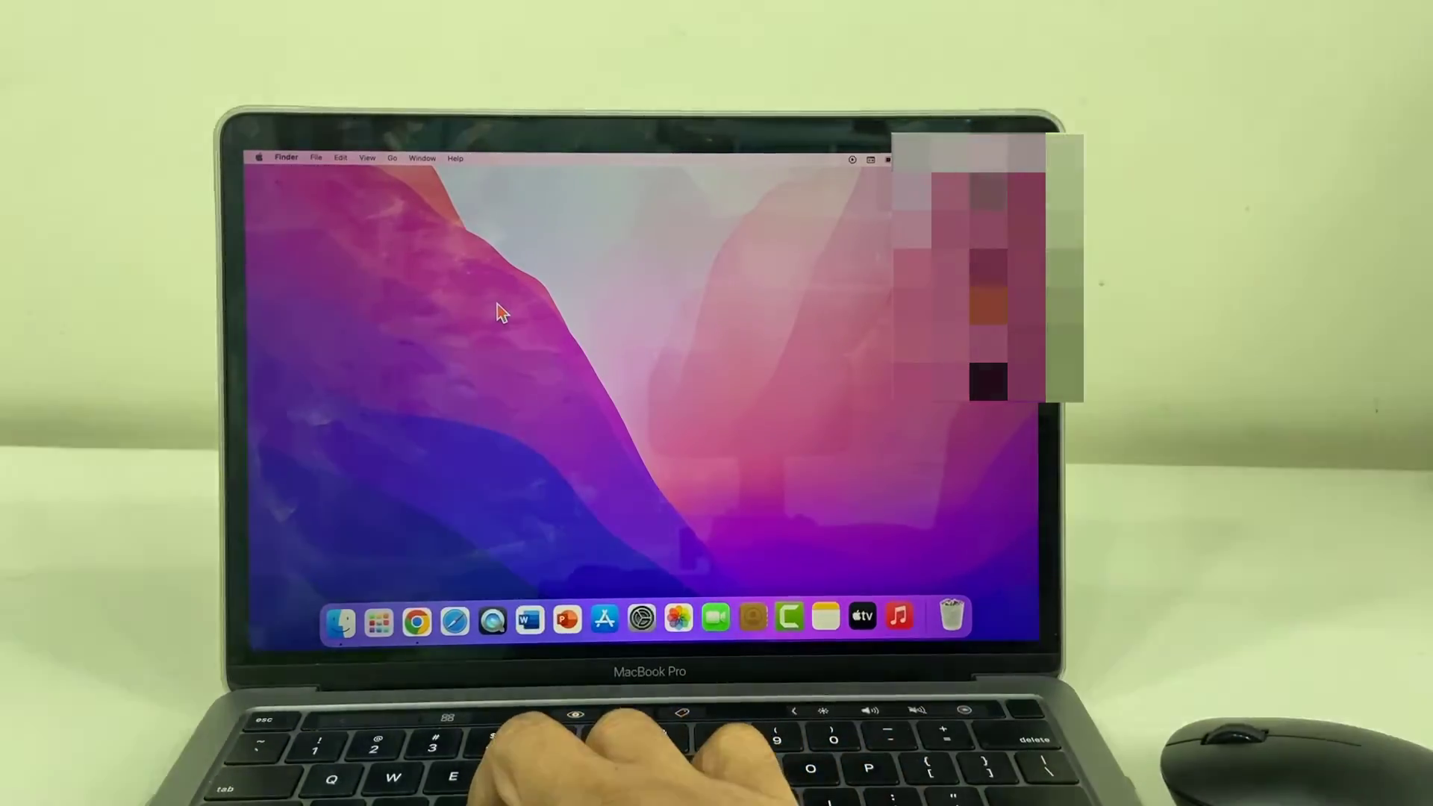
# Open Mouse settings via Spotlight and lower Tracking speed slightly toward Slow
pyautogui.press('super+space')
pyautogui.write('mo')
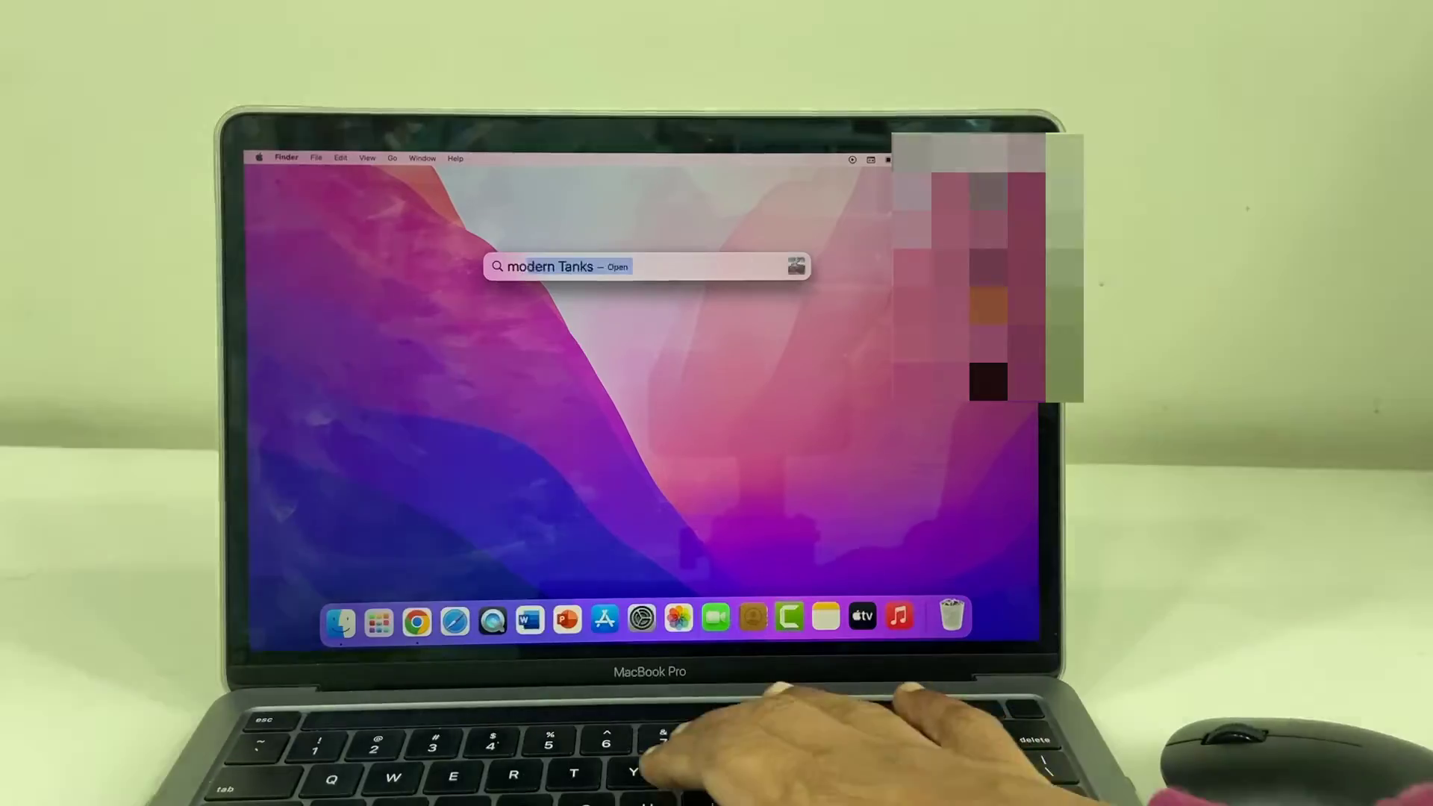
pyautogui.press('Return')
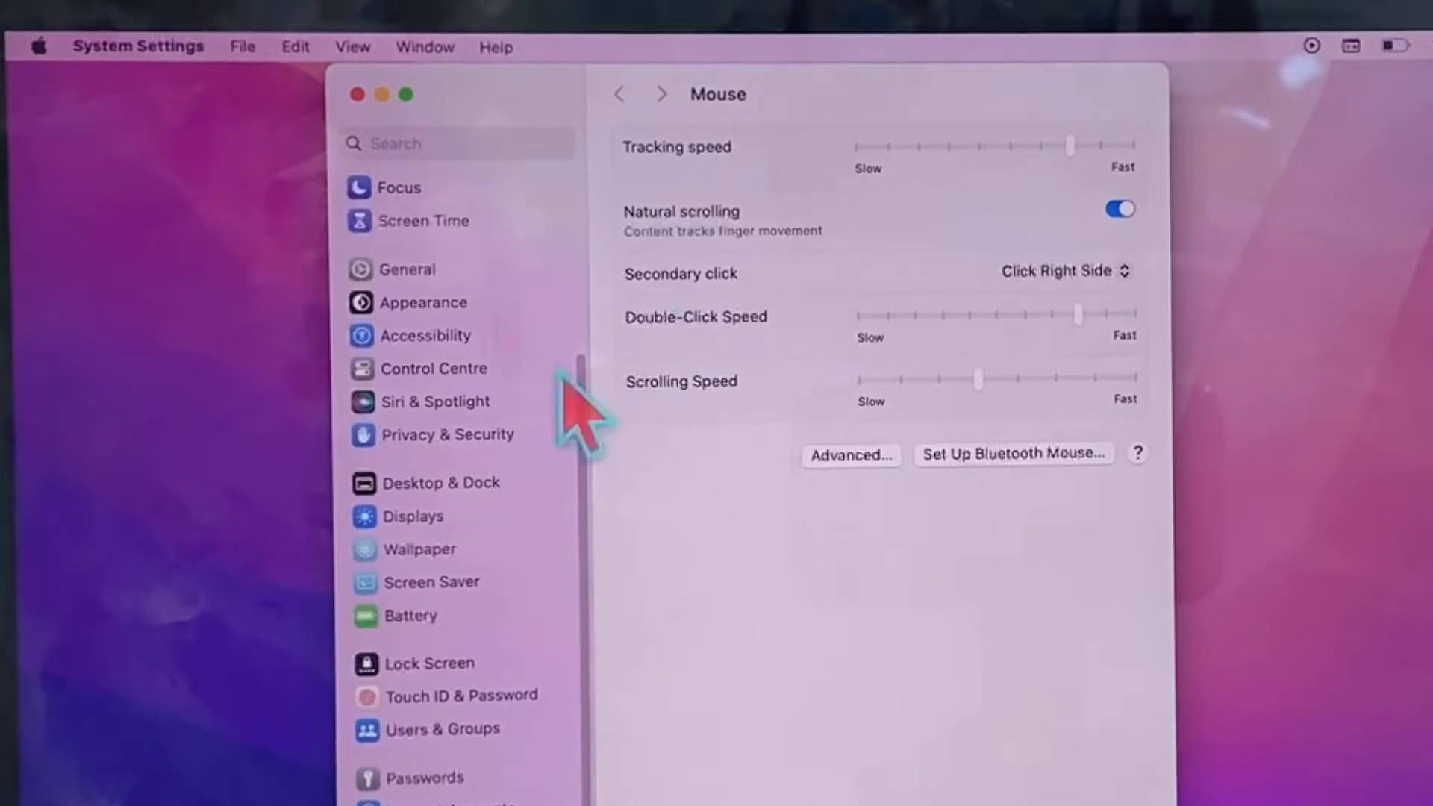
pyautogui.click(1019, 155)
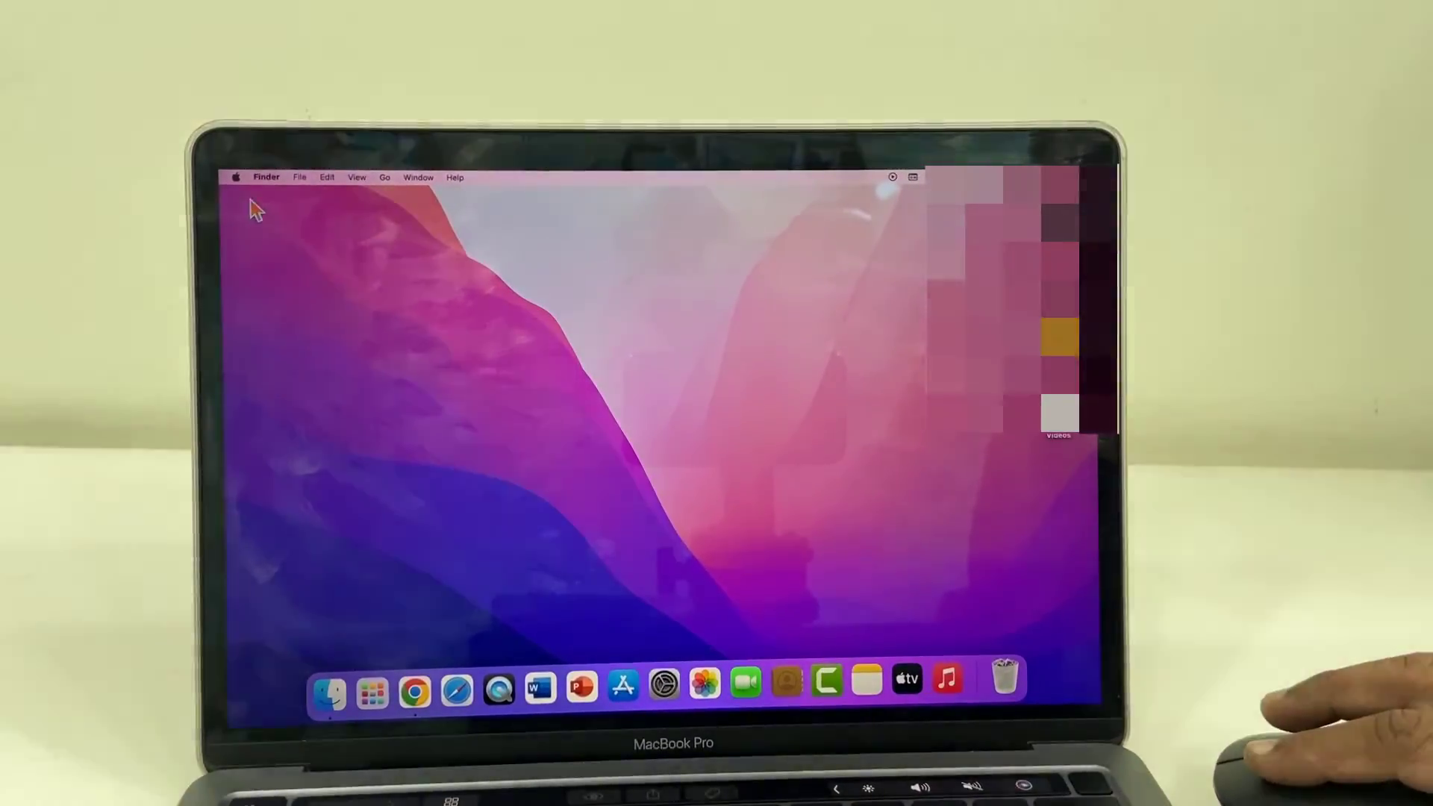
pyautogui.click(234, 177)
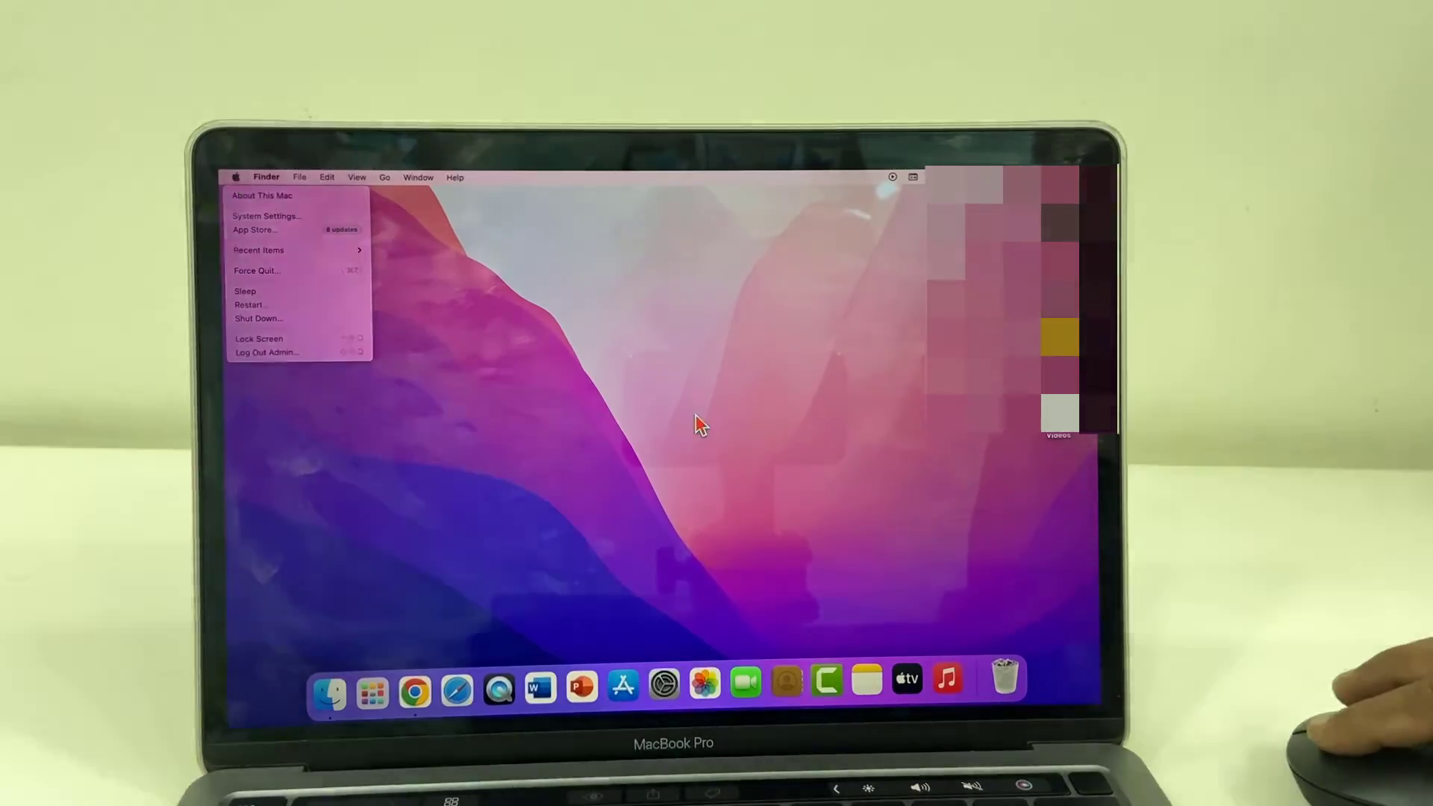
pyautogui.click(698, 419)
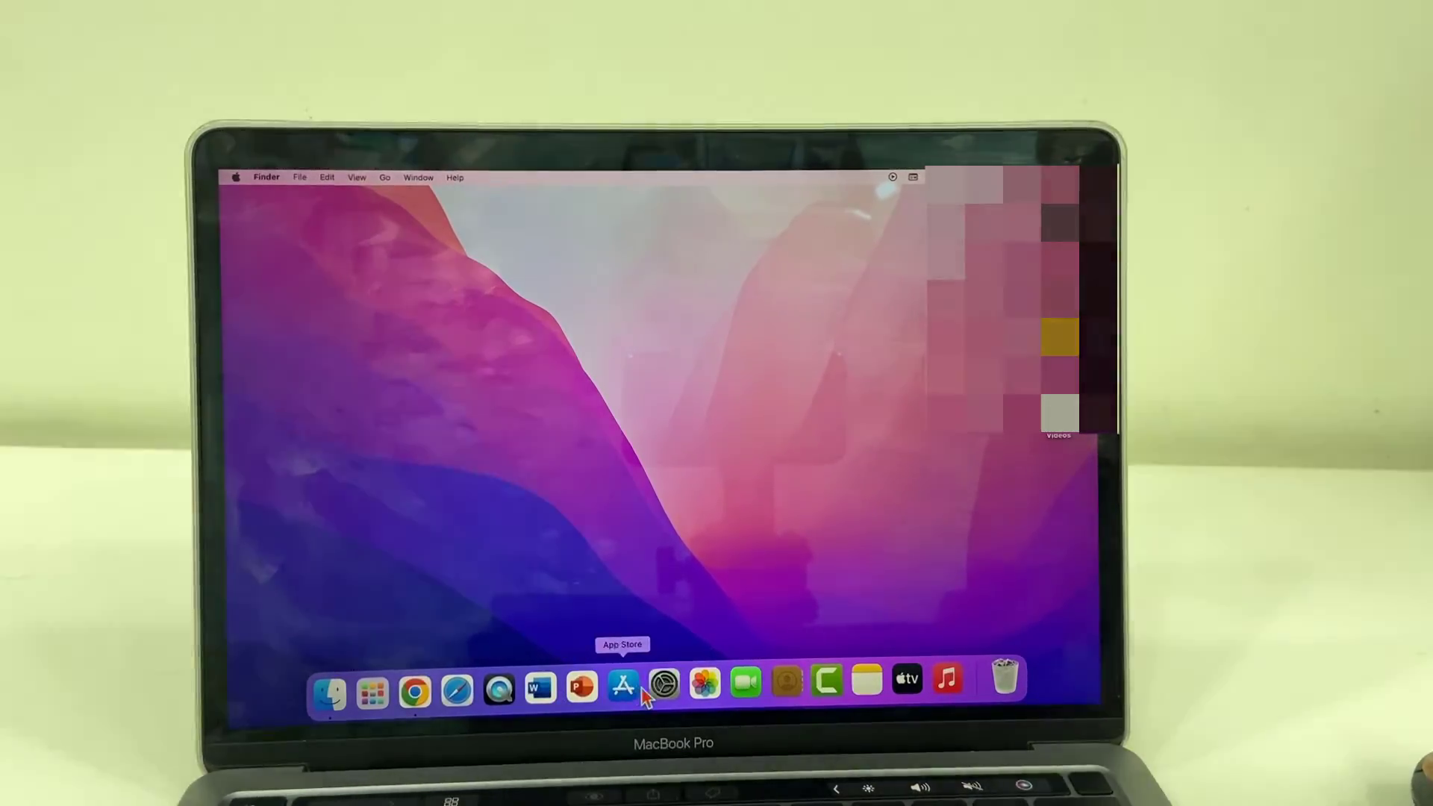
pyautogui.click(664, 683)
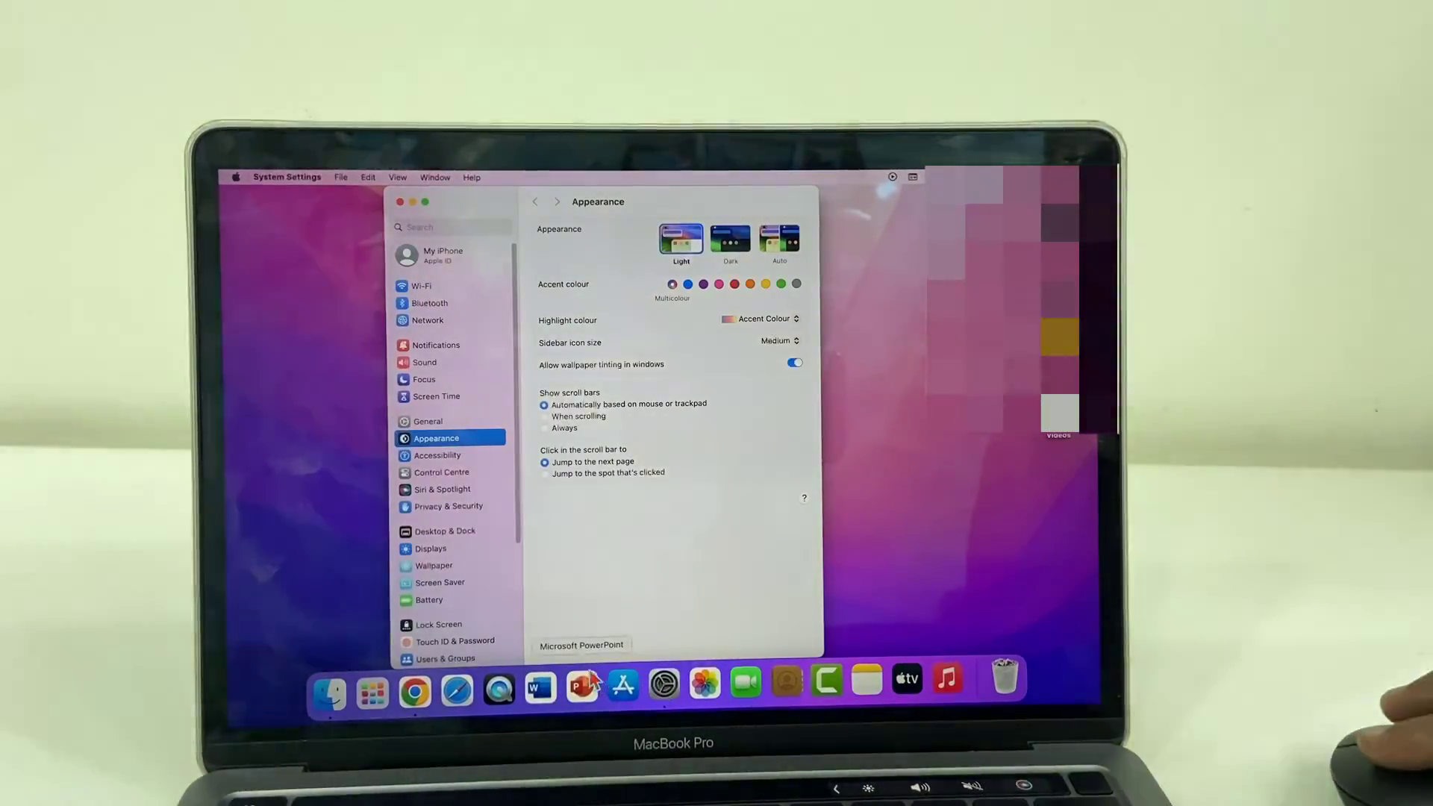
pyautogui.click(401, 203)
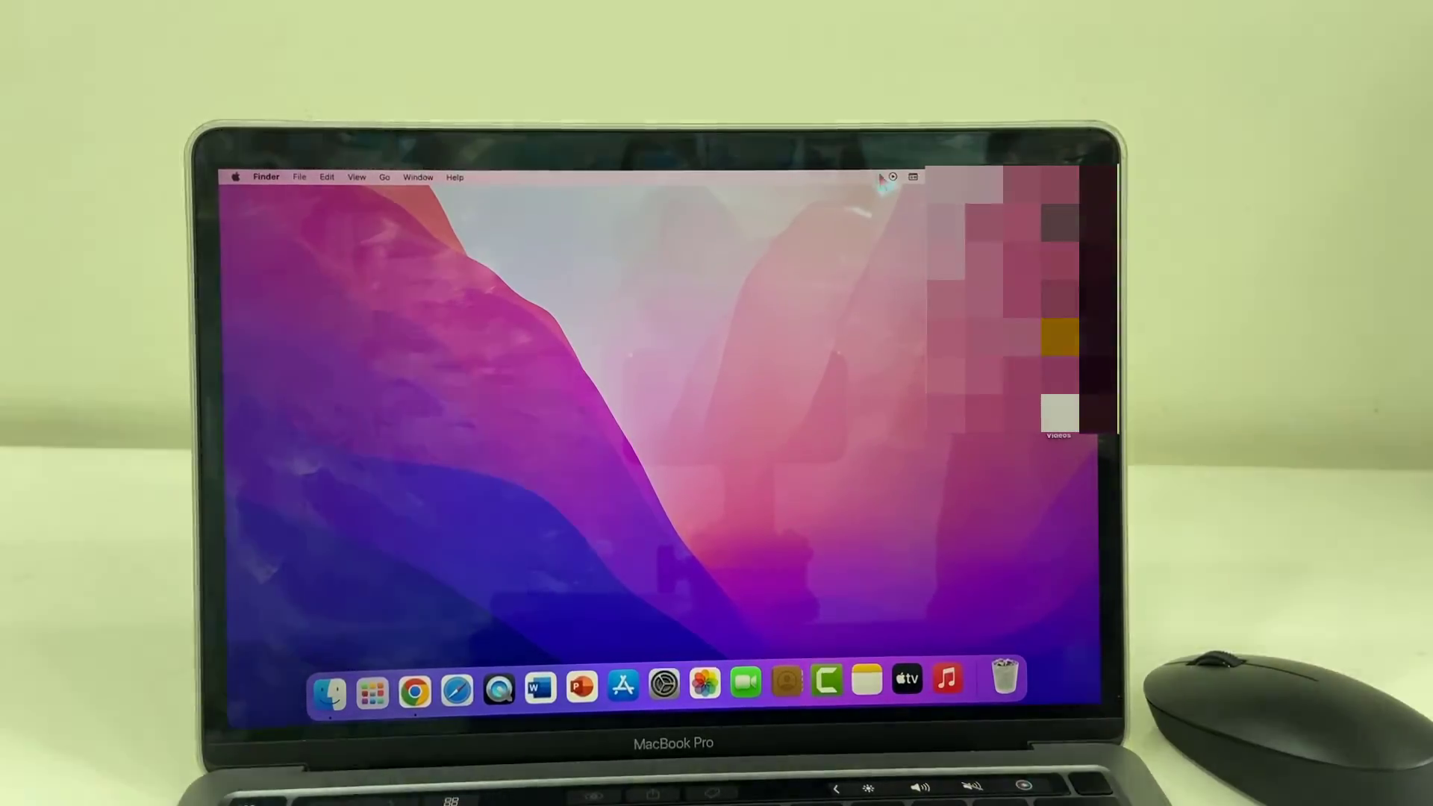
# Show Control Centre's Bluetooth device list to confirm the Philips SPK mouse appears
pyautogui.click(996, 174)
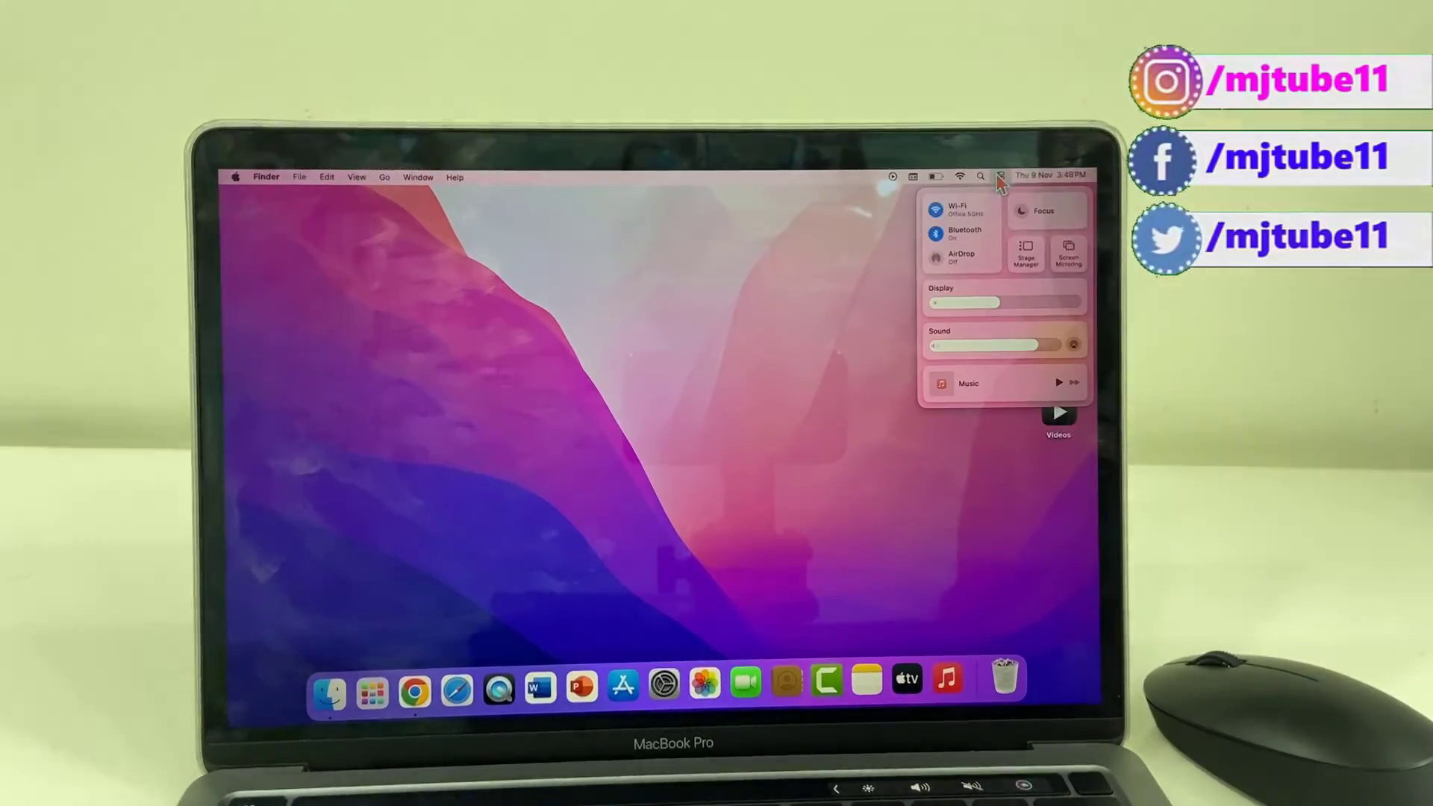
pyautogui.click(982, 233)
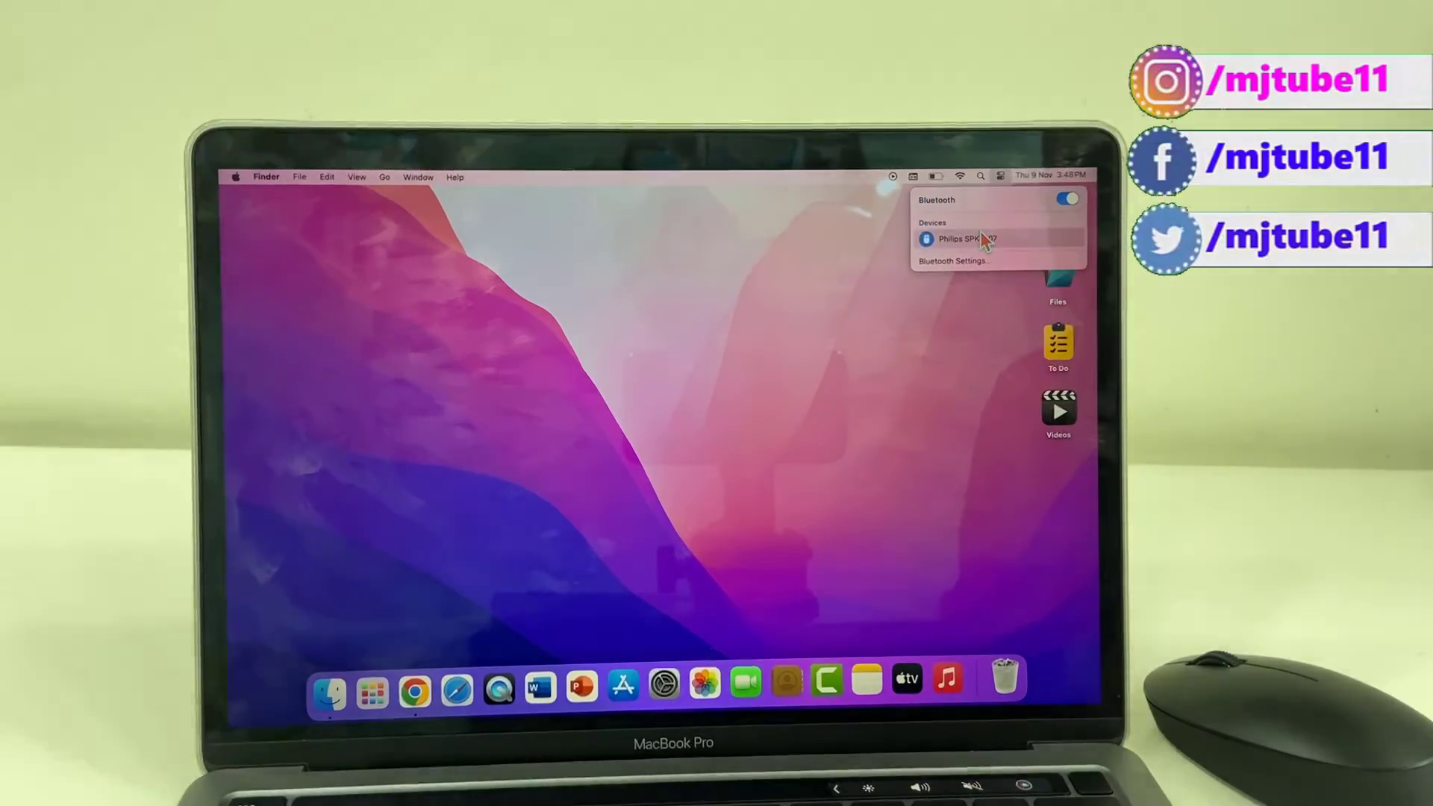